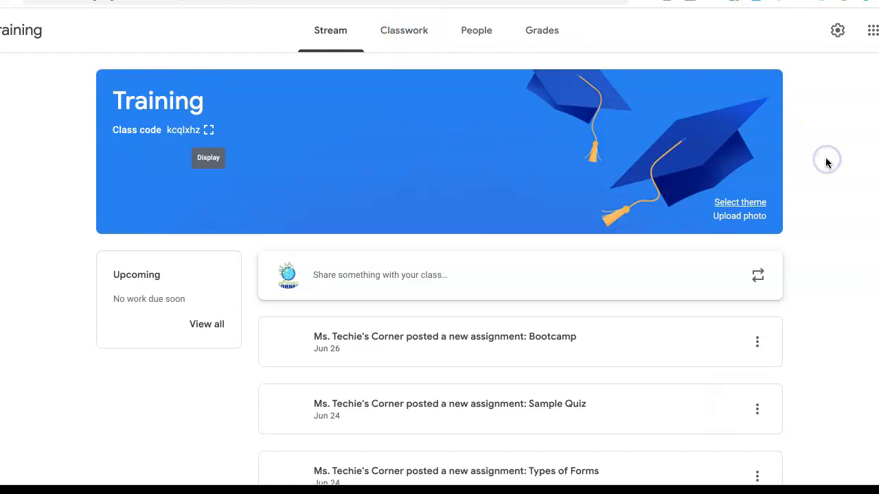
Step: Open a new browser tab, then close it to return to the class
scroll(828, 163, down, 1)
scroll(828, 162, up, 1)
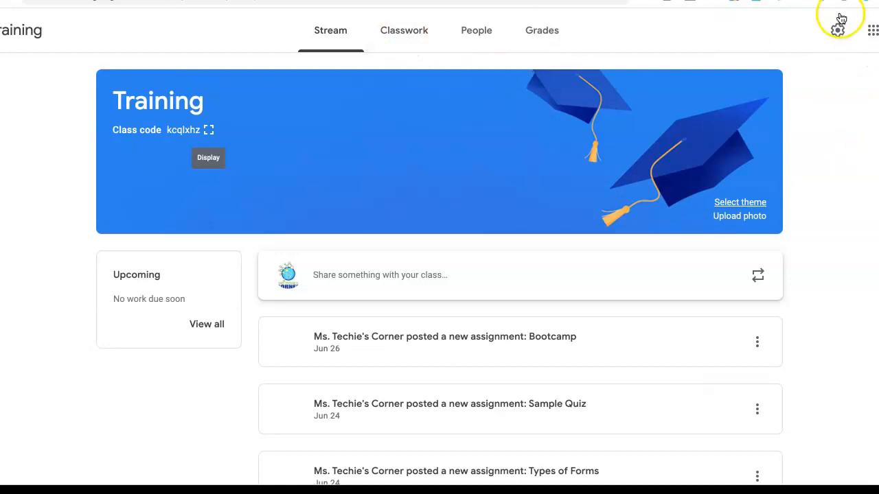
key(super+t)
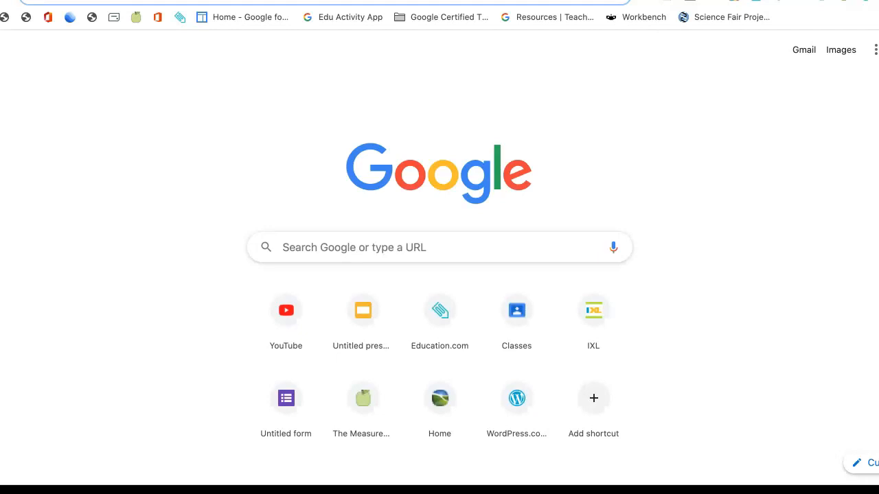
key(super+w)
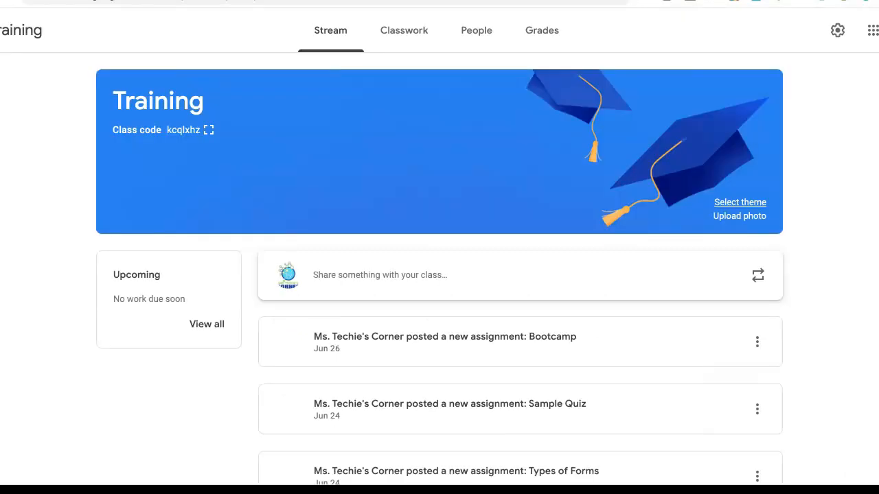
Step: Look through the Google apps grid, close it, and go to the Training class's Classwork page
click(873, 30)
scroll(834, 231, down, 4)
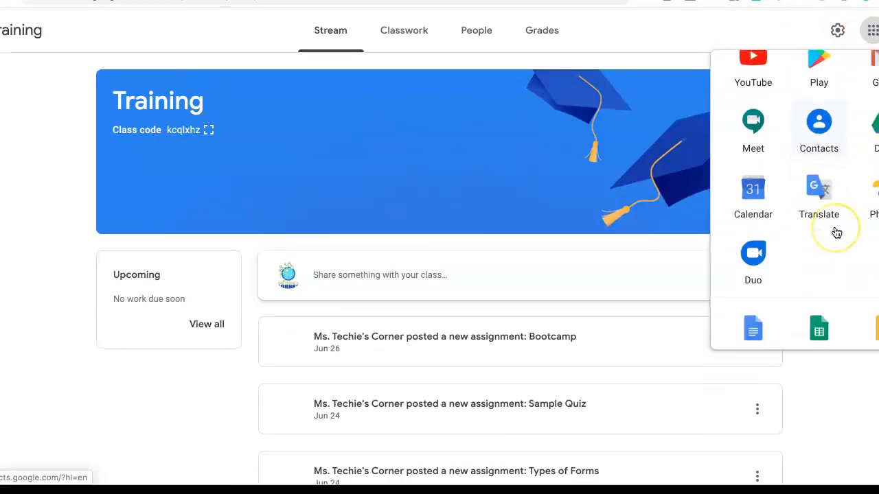
scroll(834, 232, down, 4)
click(751, 192)
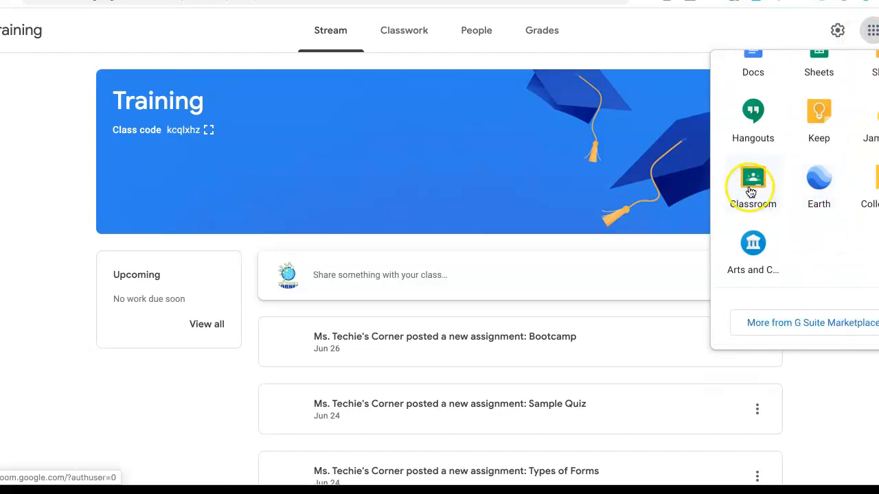
click(30, 229)
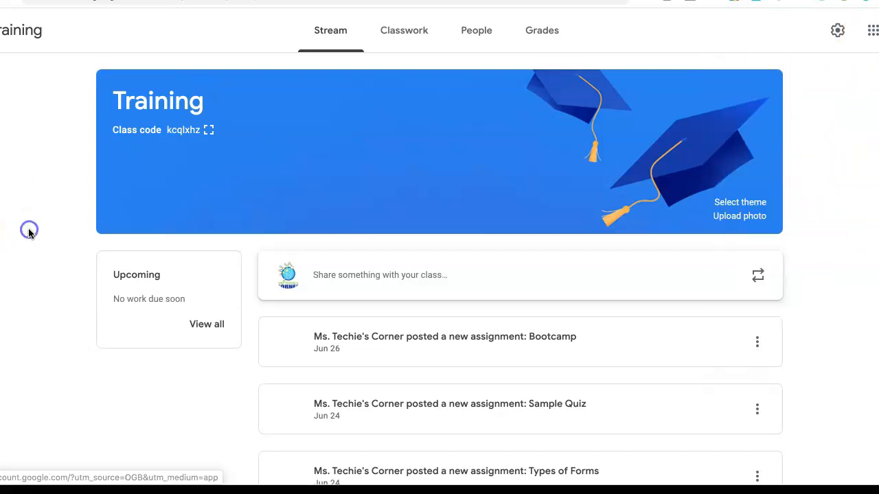
click(416, 37)
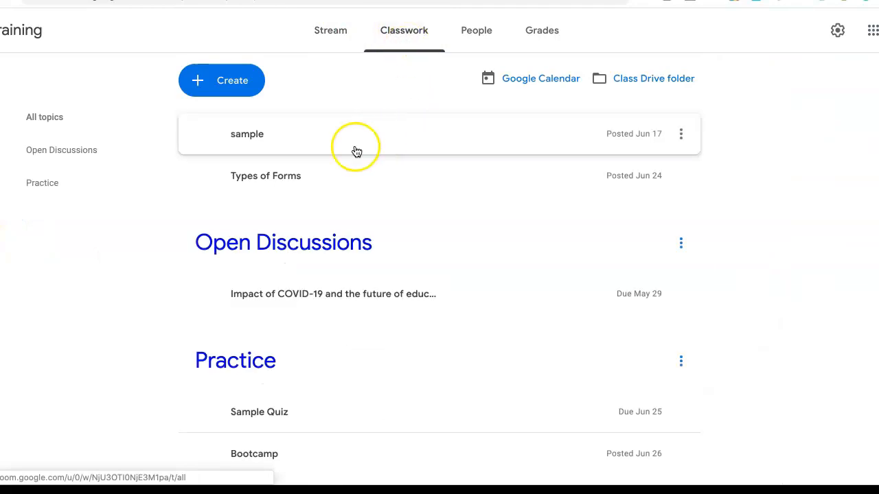
Step: Create an assignment titled 'Sample Assignment' and bring up its Add attachment choices
click(220, 80)
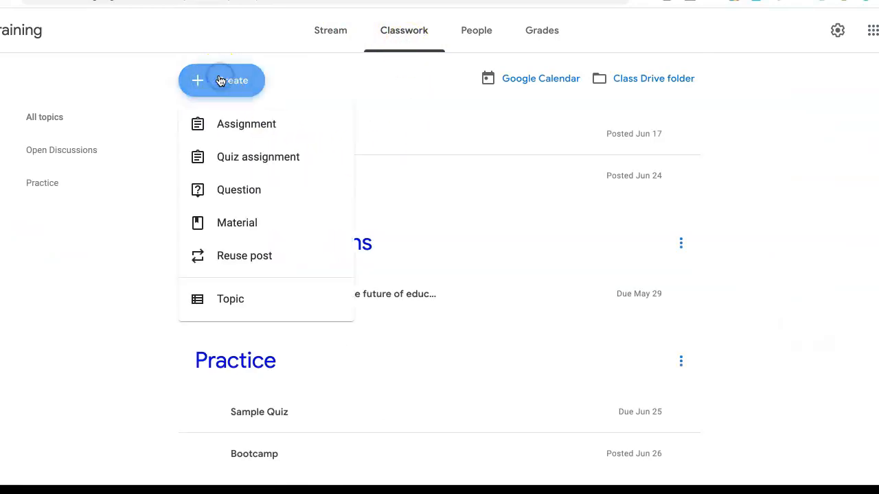
click(268, 137)
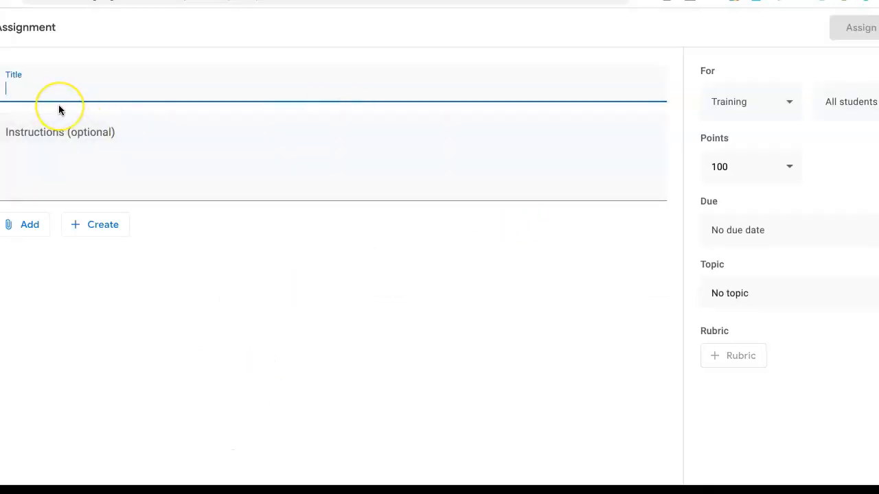
text(Sample )
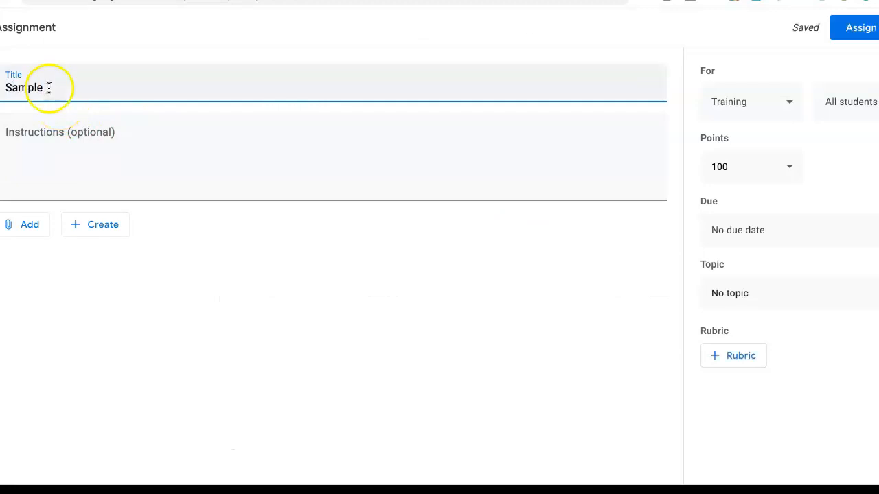
text(Assignment)
click(257, 237)
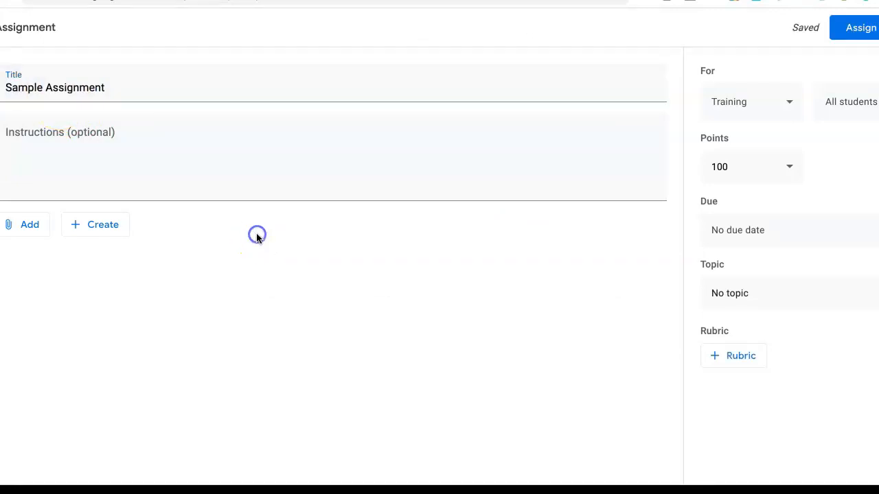
click(22, 225)
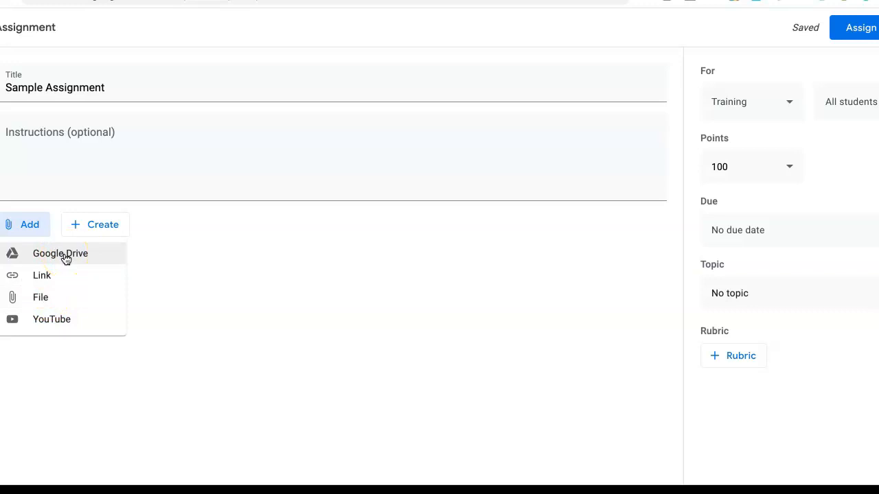
Step: Insert 'Change It--Ending Sound #1' slides from Google Drive's Classroom > Week 5 folder
click(37, 297)
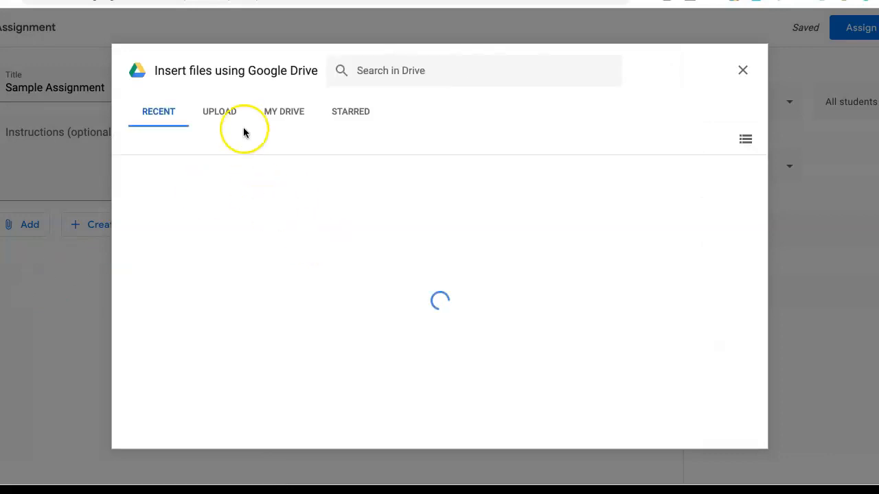
click(293, 115)
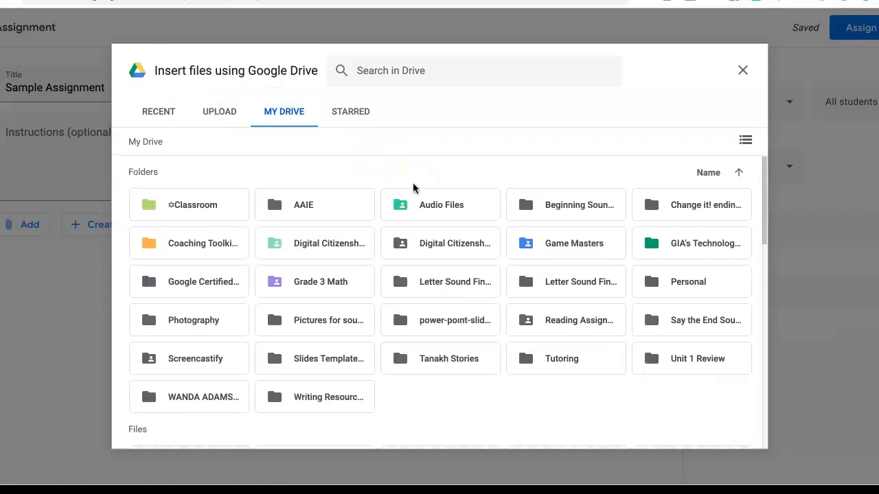
double_click(202, 206)
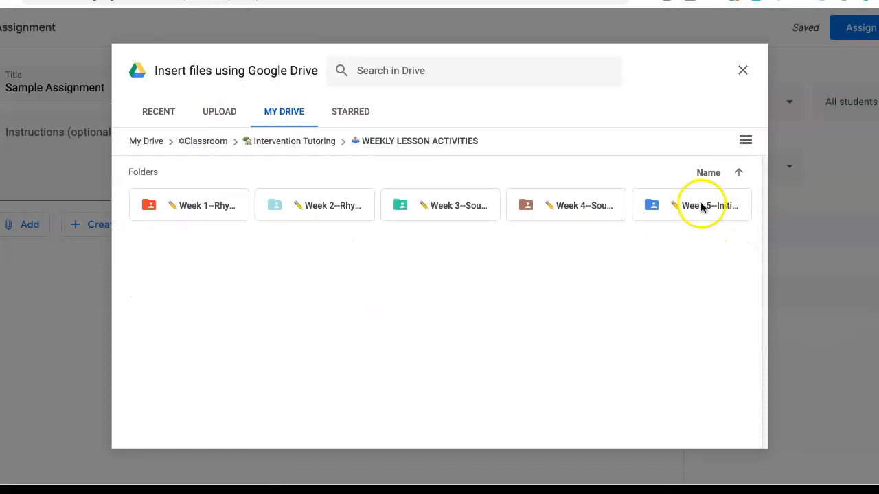
double_click(701, 202)
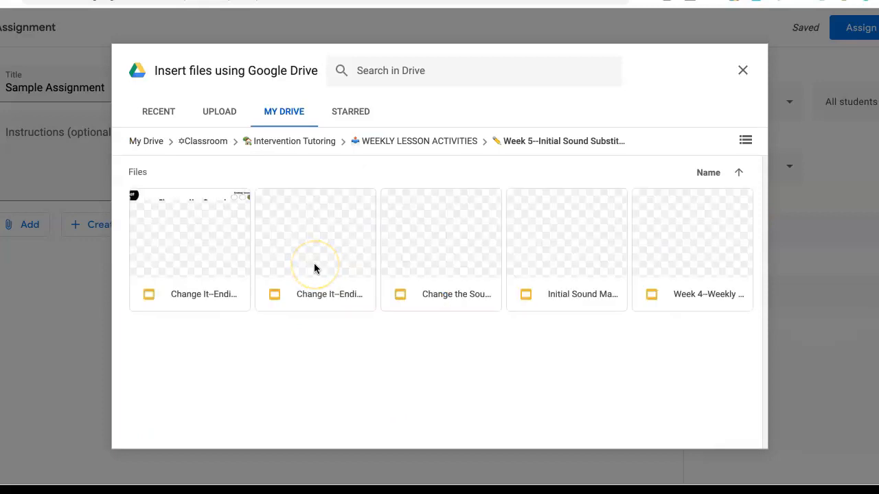
click(193, 239)
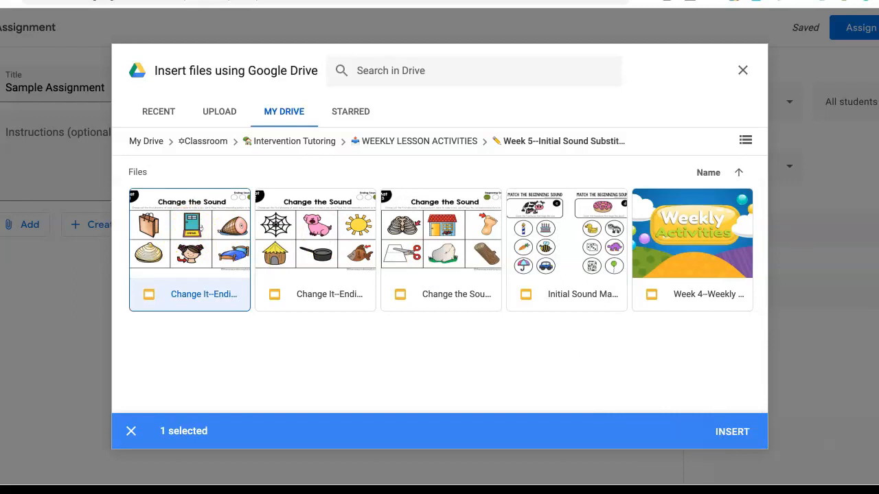
click(737, 432)
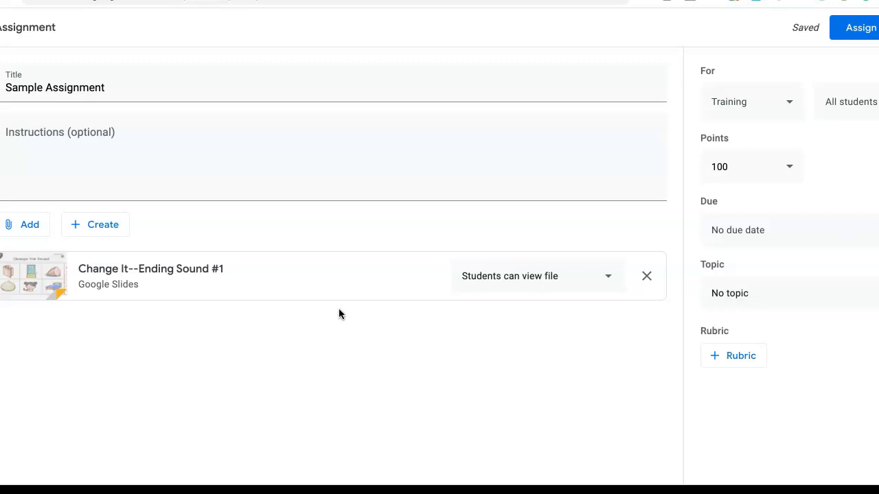
Step: Set the slides attachment to 'Make a copy for each student', leaving All students assigned
click(607, 276)
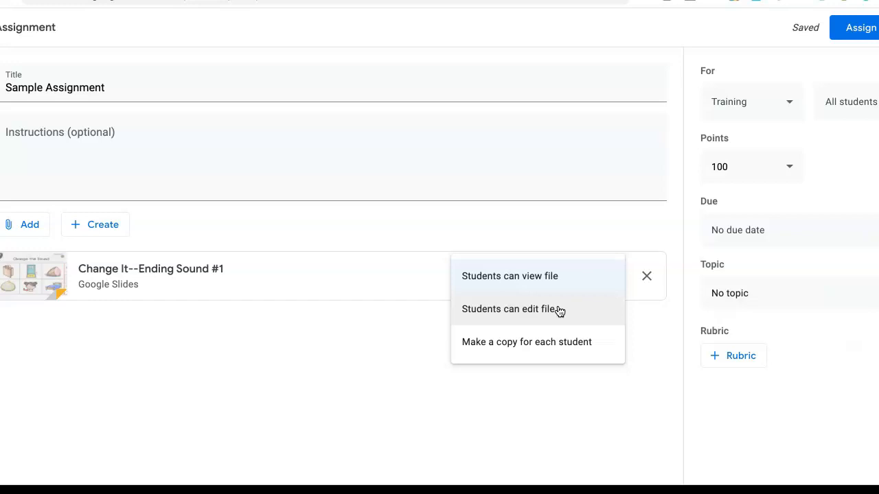
click(510, 351)
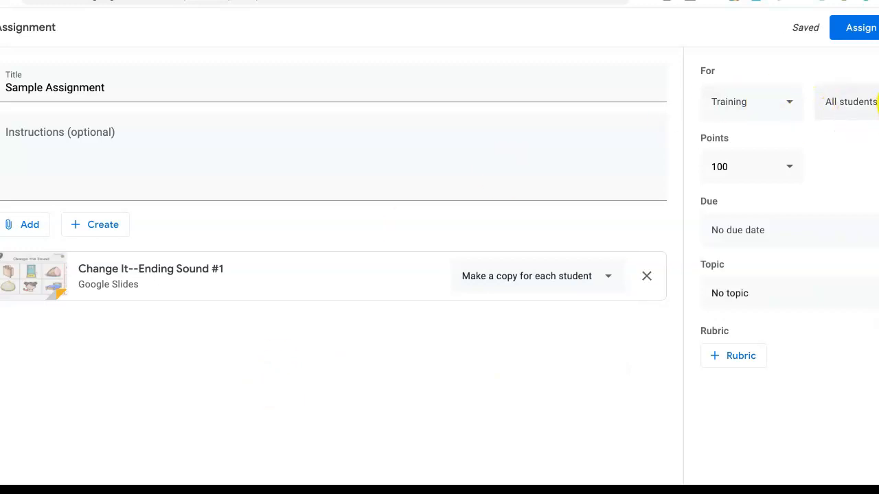
click(873, 103)
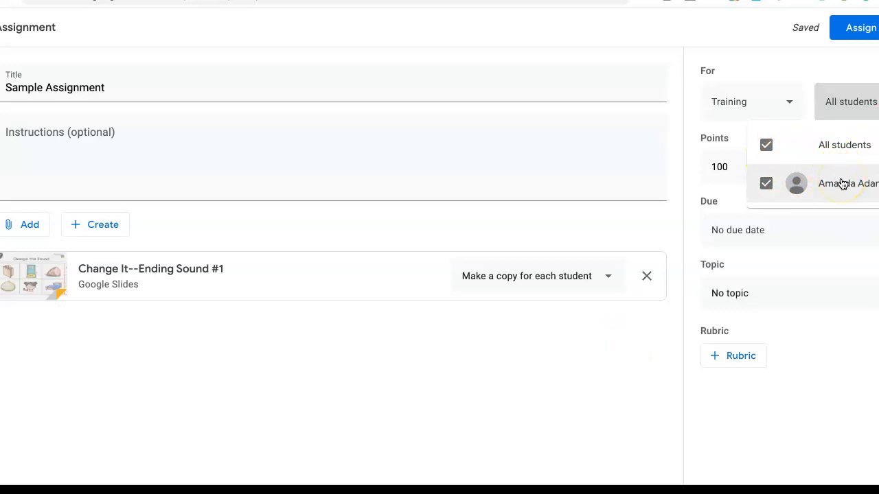
click(556, 420)
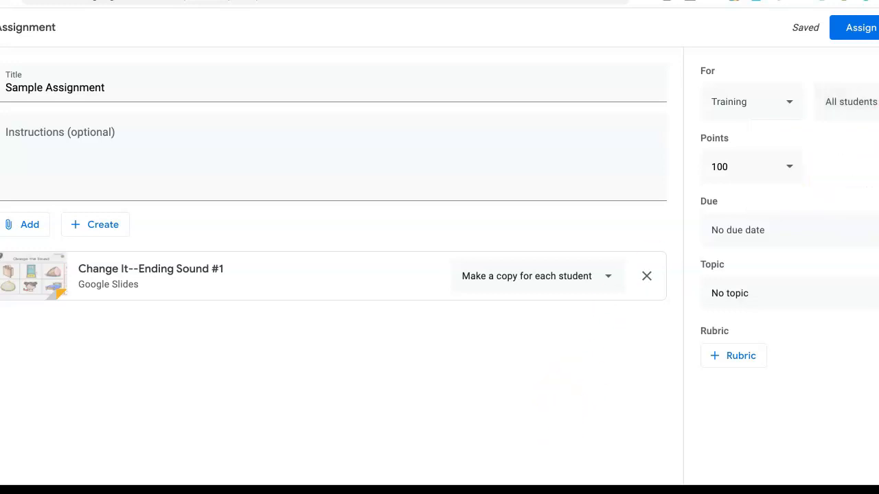
Step: Set the assignment's due date to Fri, Jul 31, 2020
click(835, 233)
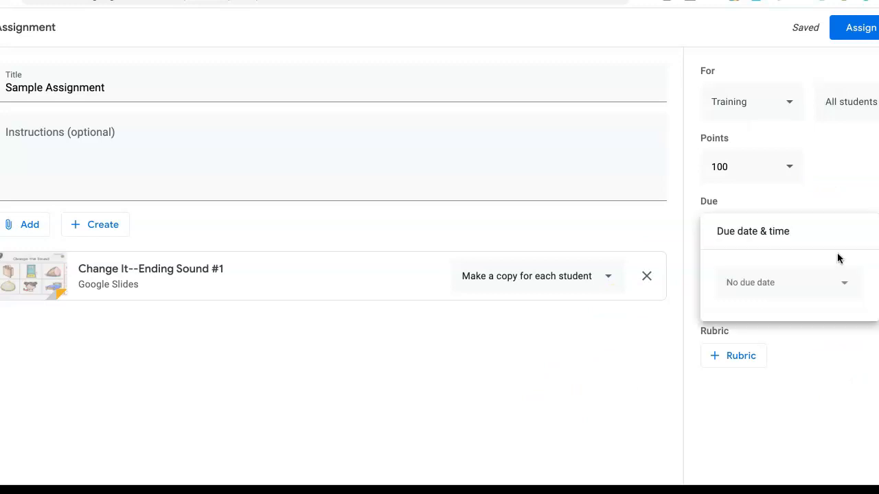
click(789, 281)
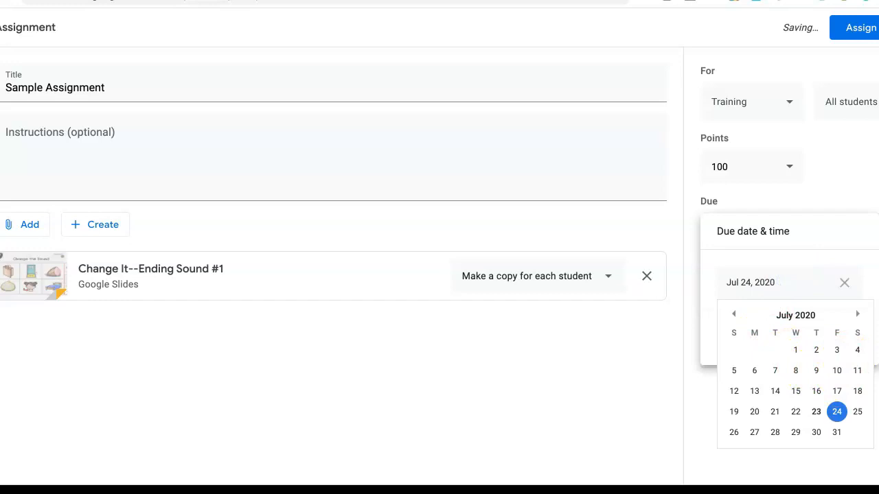
key(Down)
key(Up)
key(Down)
key(Return)
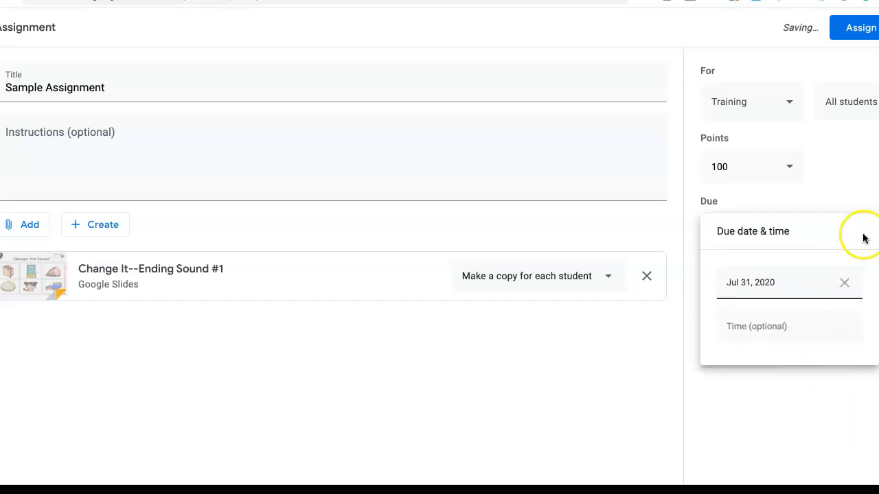
key(Escape)
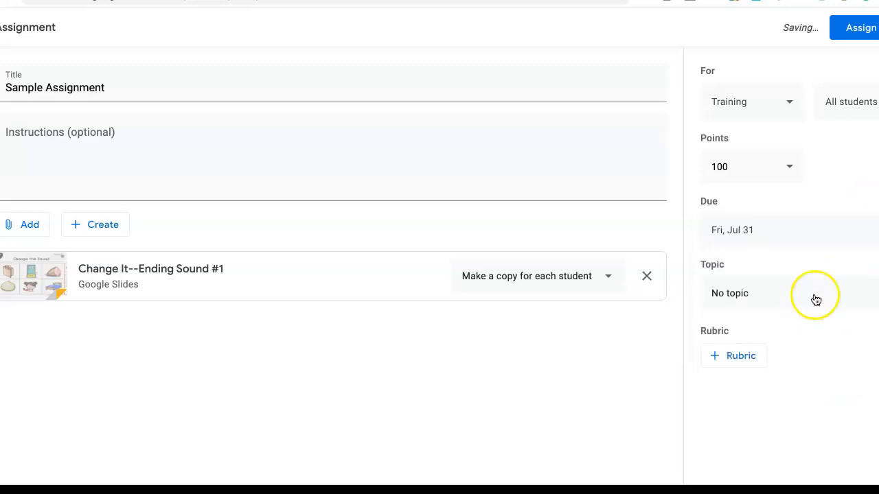
Step: File the assignment under the Practice topic
click(875, 294)
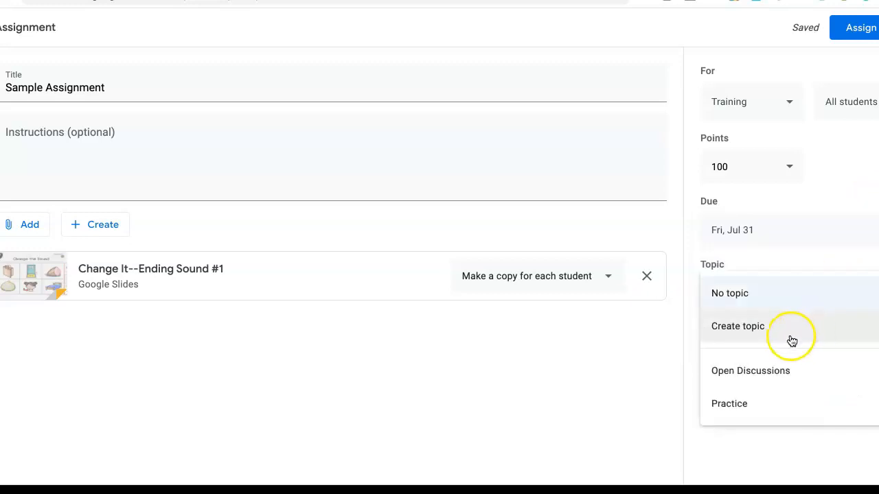
click(708, 406)
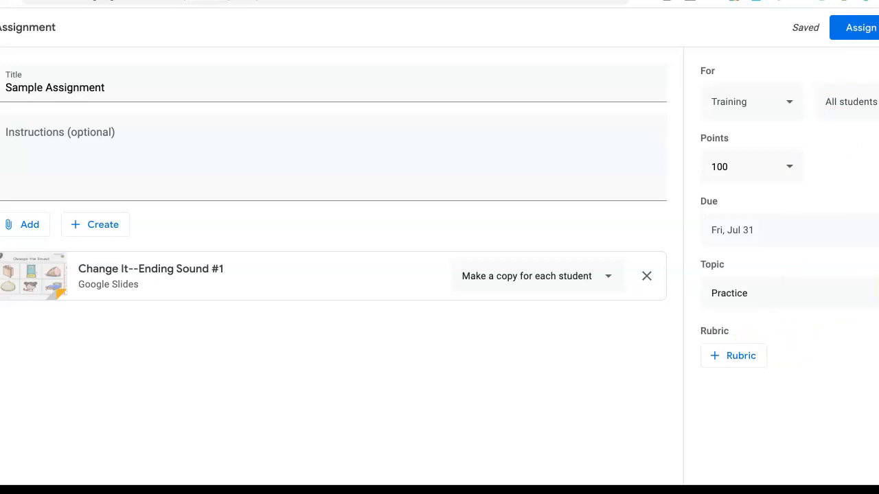
click(877, 292)
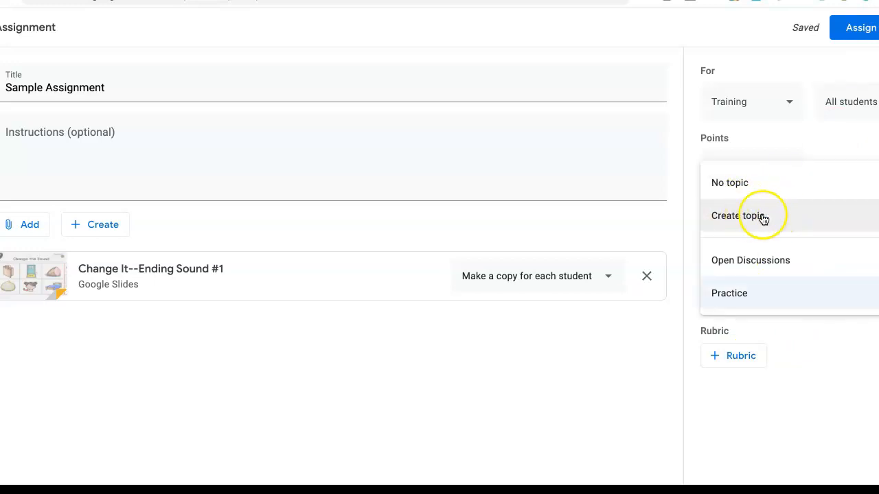
click(859, 335)
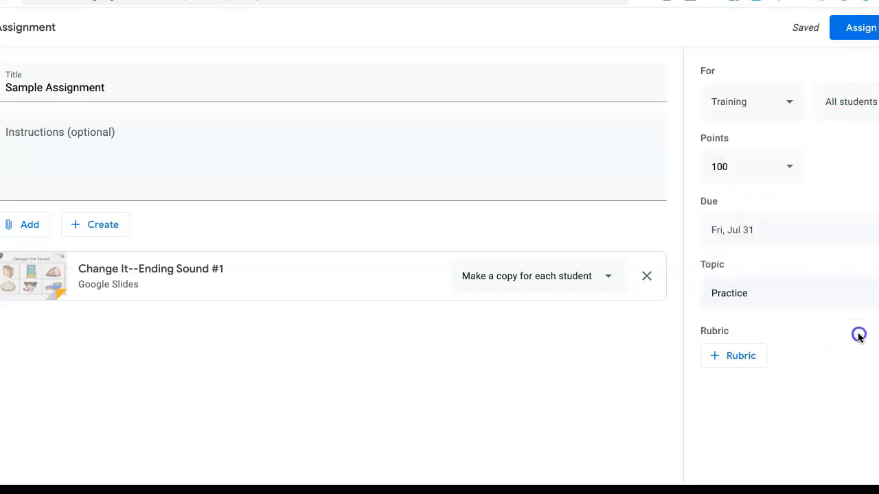
Step: Assign Sample Assignment, then expand its row under Practice on the Classwork page
click(858, 31)
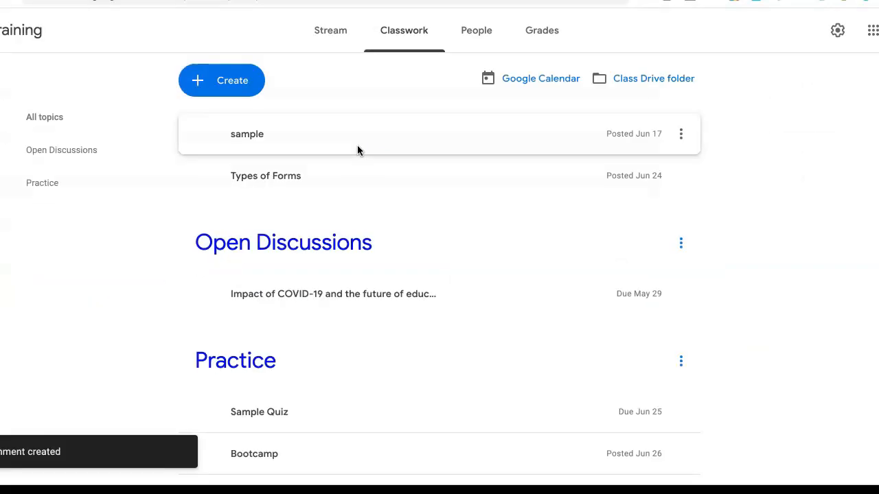
scroll(231, 121, down, 1)
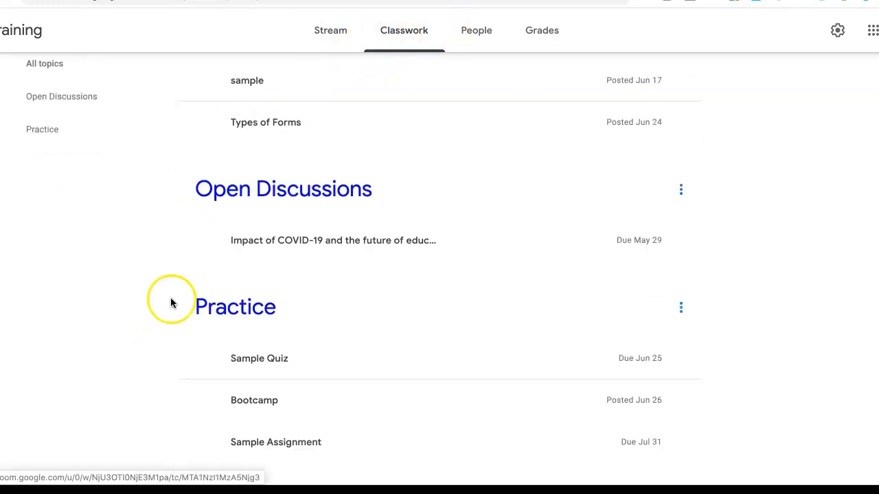
scroll(193, 312, down, 1)
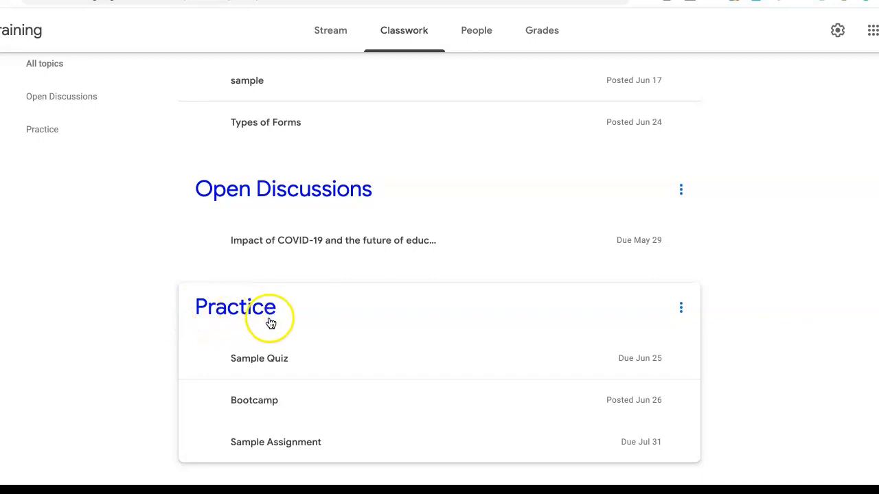
click(317, 442)
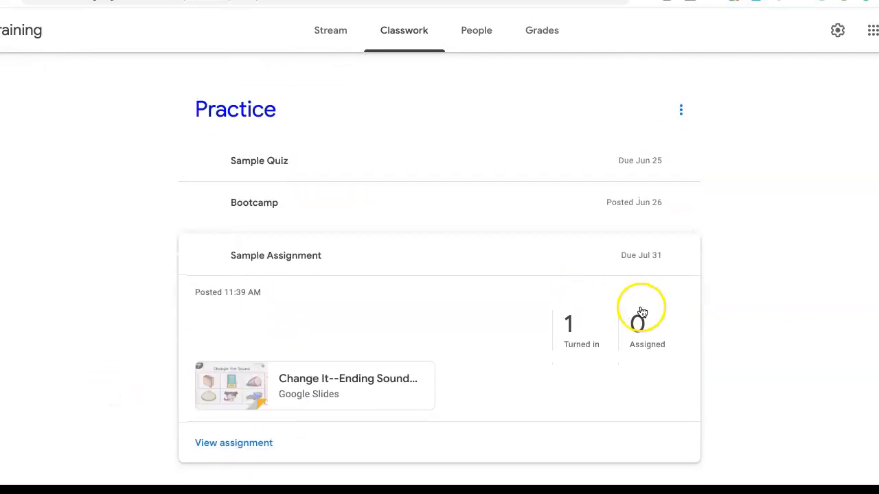
Step: Open the '1 Turned in' student work and the student's submitted slides copy
click(580, 340)
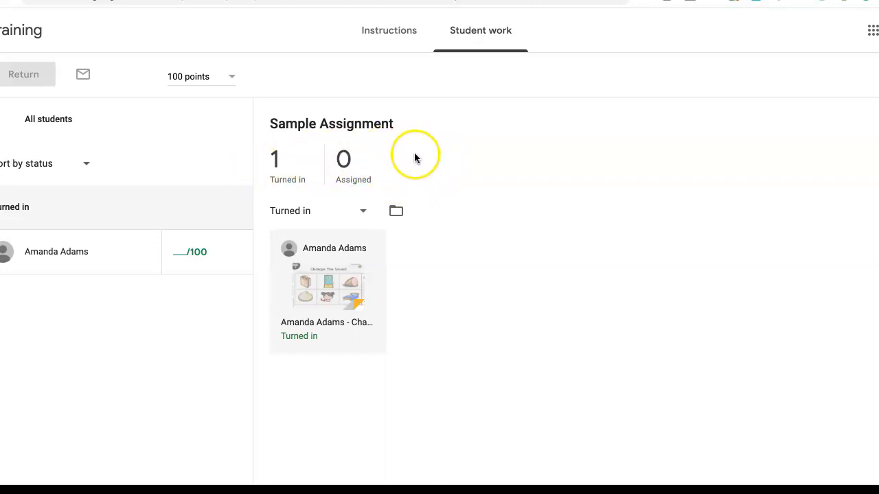
click(321, 282)
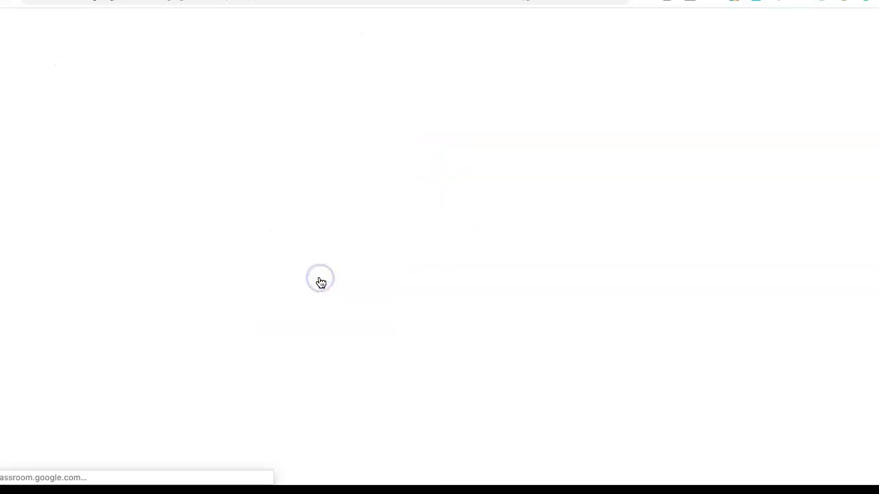